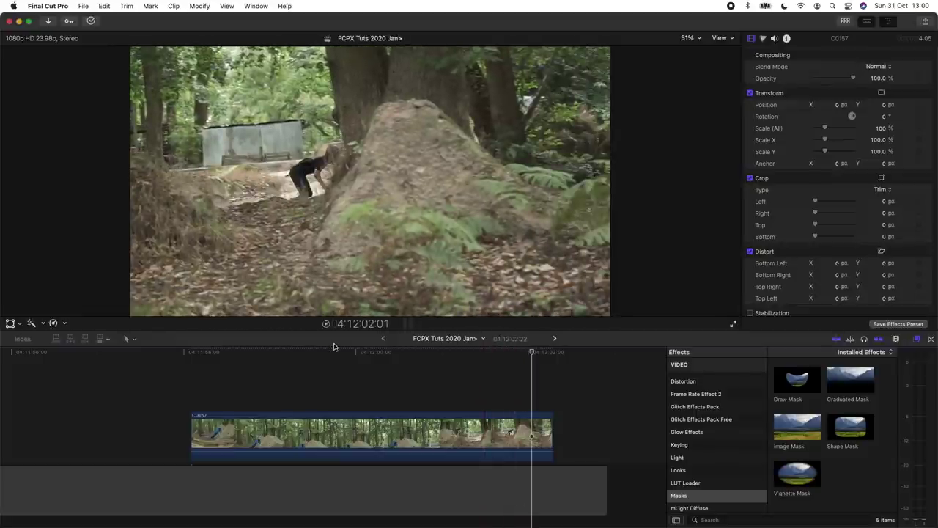
# Add a marker on clip C0157 at 4:11:59:19, where the rider hangs highest mid-jump.
pyautogui.moveTo(331, 354)
pyautogui.mouseDown()
pyautogui.moveTo(347, 353)
pyautogui.moveTo(339, 353)
pyautogui.mouseUp()
pyautogui.click(342, 428)
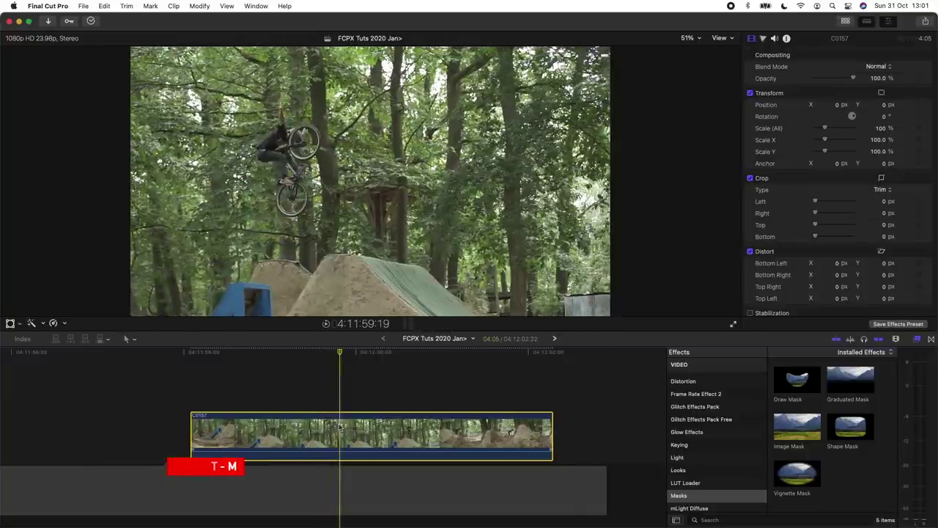
pyautogui.press('m')
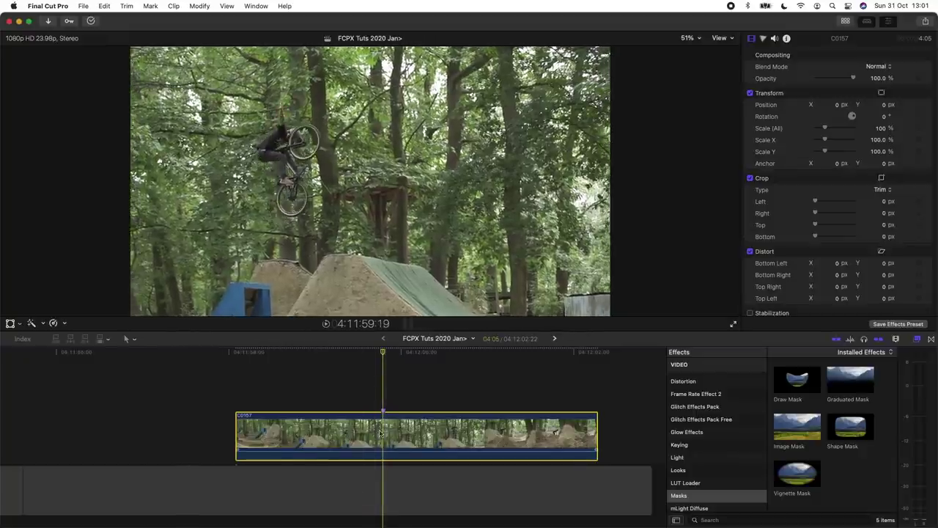
pyautogui.scroll(-5, 760, 234)
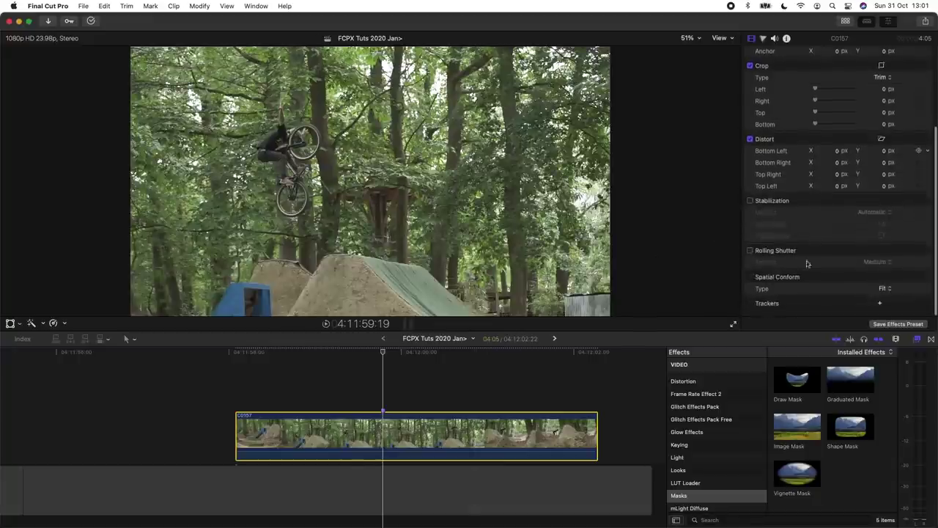
# Add an object tracker to C0157, target the rider's wheel, and analyze the movement.
pyautogui.click(880, 305)
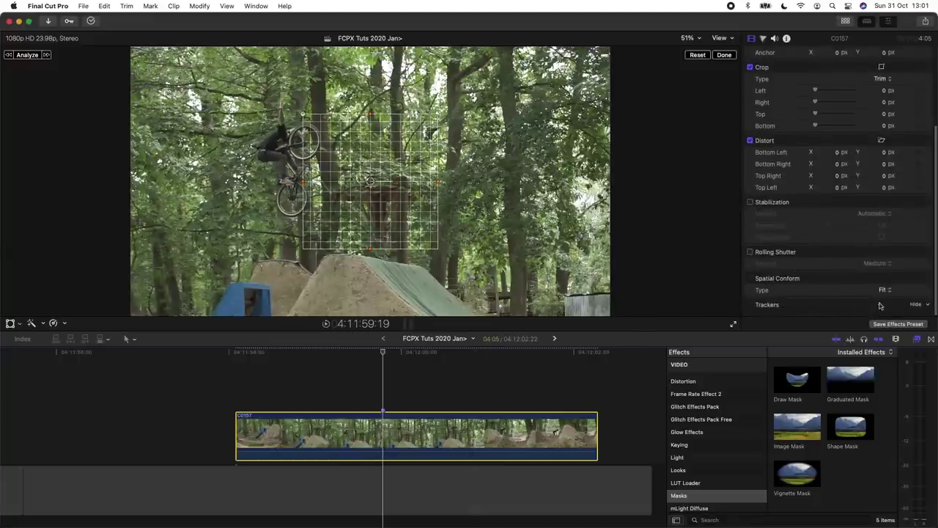
pyautogui.moveTo(371, 182); pyautogui.dragTo(296, 232)
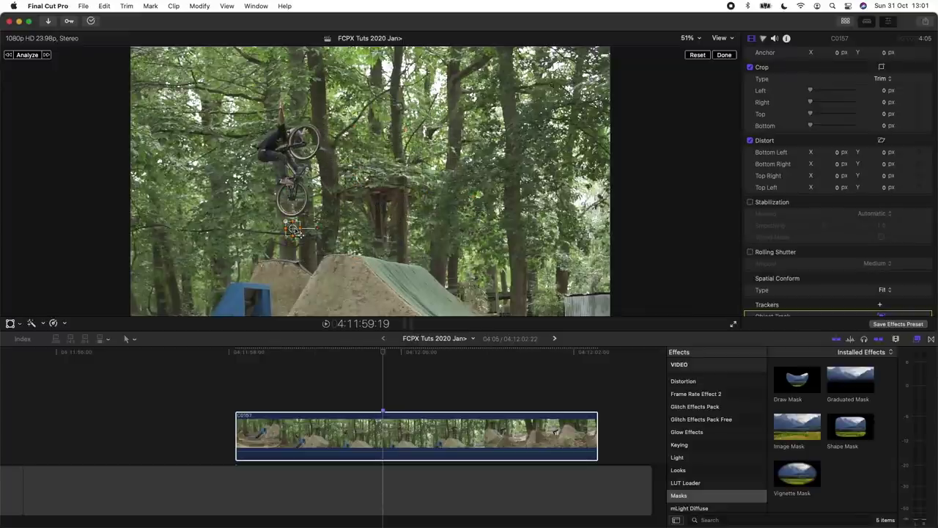
pyautogui.moveTo(303, 208); pyautogui.dragTo(286, 223)
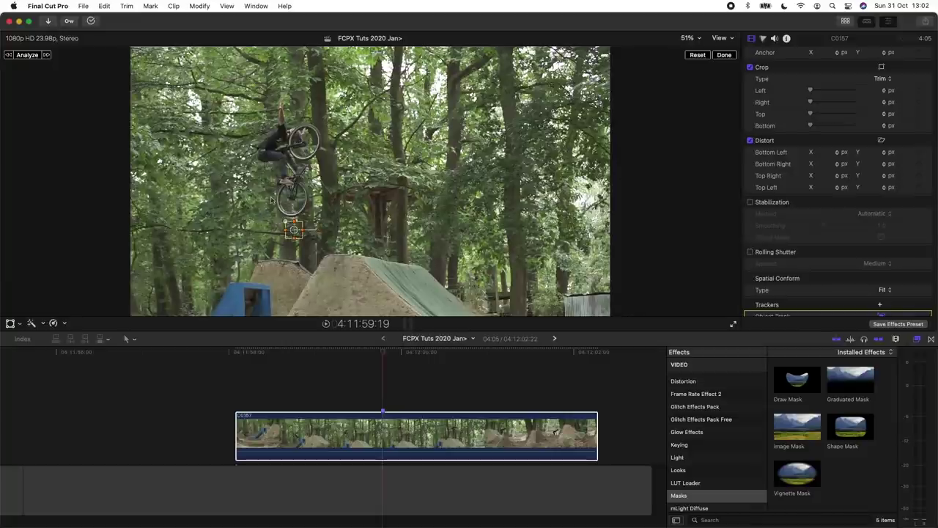
pyautogui.click(27, 55)
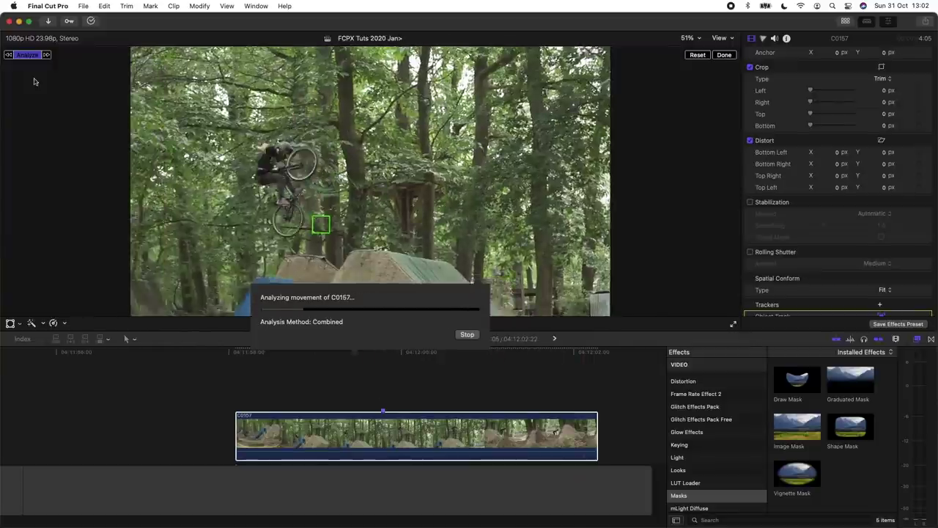
# Check the track around 4:12:01 and nudge the tracker box frame by frame where it drifts.
pyautogui.click(247, 355)
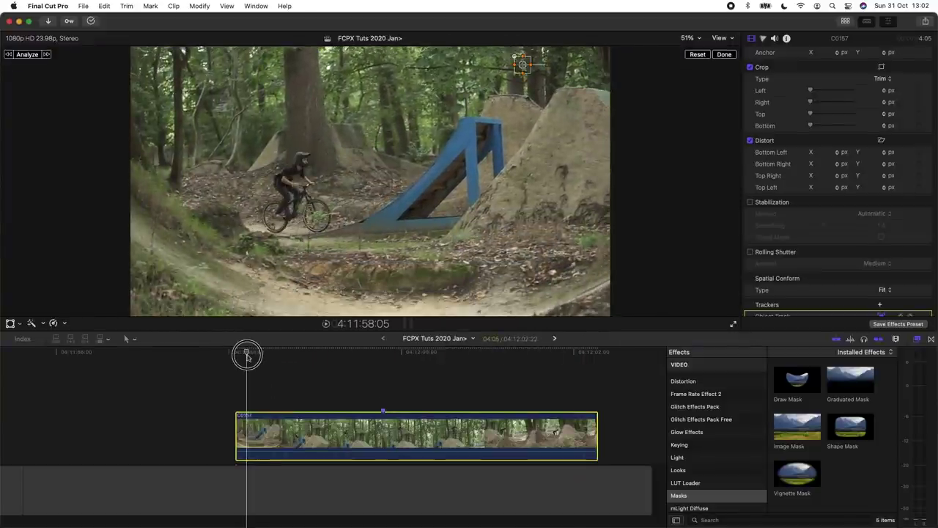
pyautogui.moveTo(247, 354); pyautogui.dragTo(503, 373)
pyautogui.press('Right')
pyautogui.click(147, 133)
pyautogui.press('Right')
pyautogui.moveTo(145, 136); pyautogui.dragTo(146, 125)
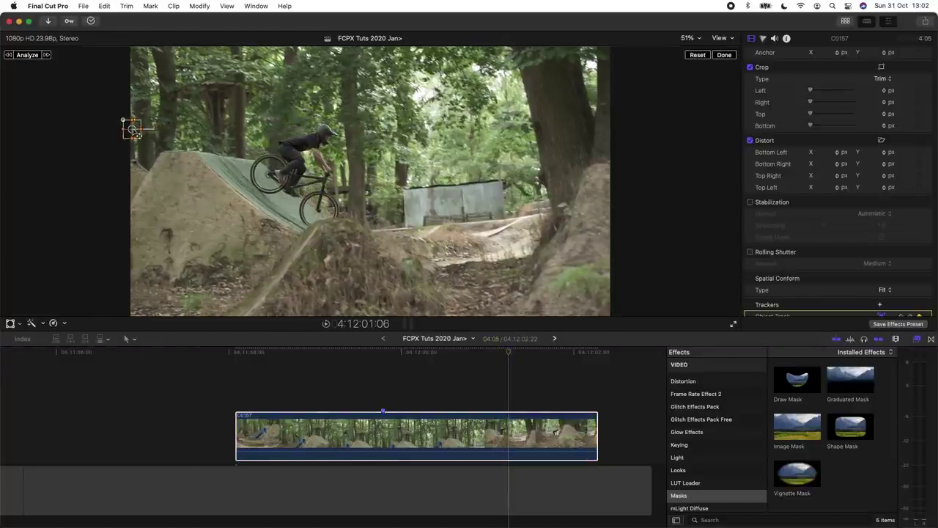
pyautogui.press('Right')
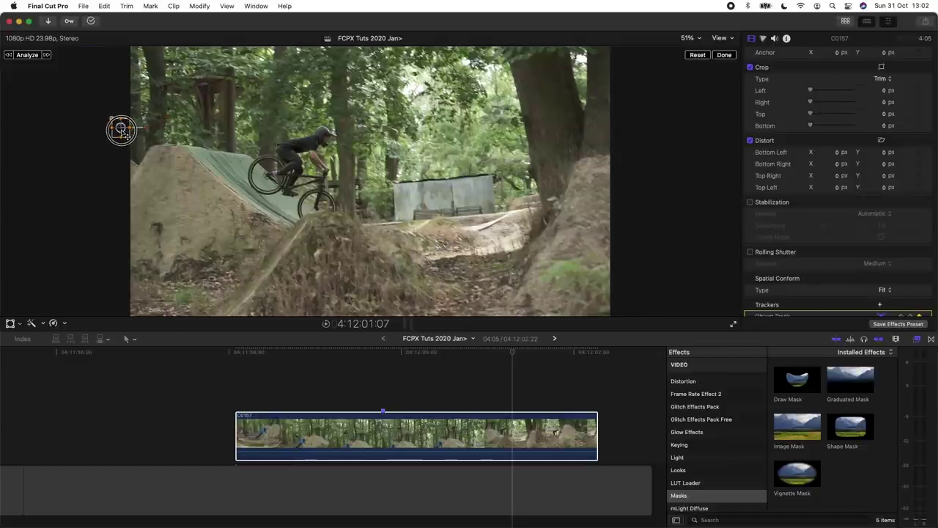
pyautogui.press('Right')
pyautogui.moveTo(144, 114); pyautogui.dragTo(92, 120)
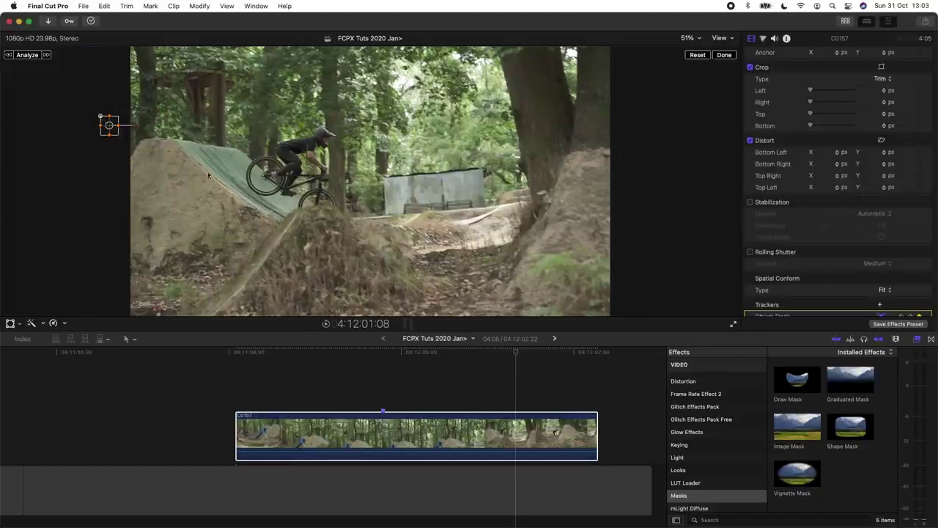
pyautogui.press('Right')
pyautogui.click(723, 57)
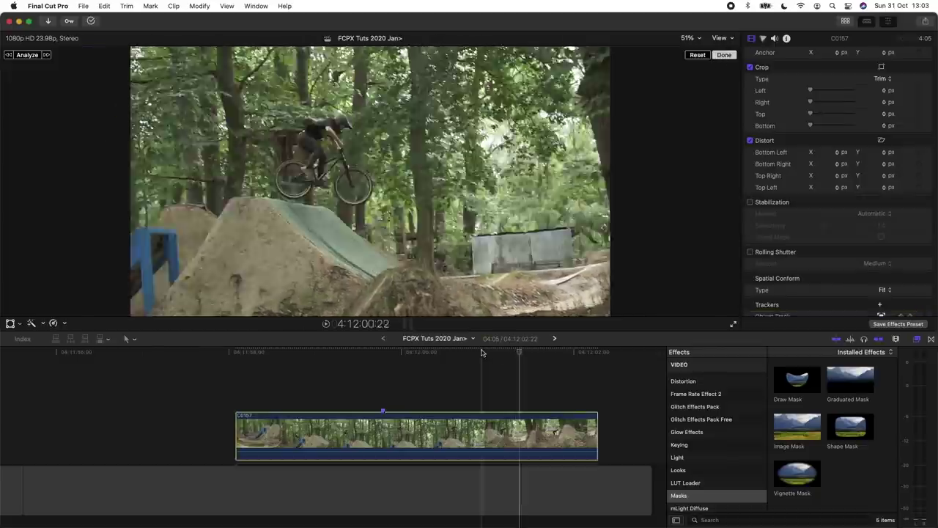
pyautogui.click(380, 433)
# Duplicate C0157 as a layer above and freeze the copy with a hold at the mid-air frame.
pyautogui.press('Right')
pyautogui.press('Right')
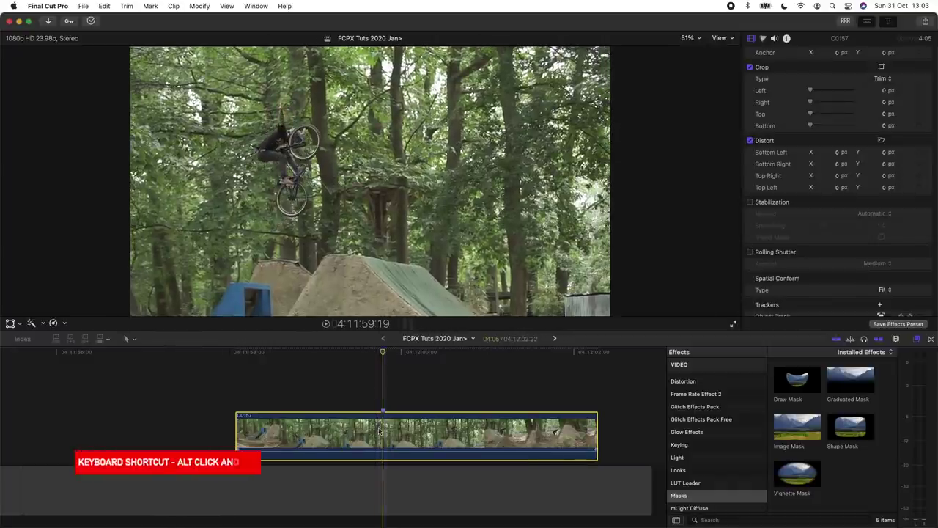
pyautogui.keyDown('alt'); pyautogui.moveTo(380, 430); pyautogui.dragTo(383, 395); pyautogui.keyUp('alt')
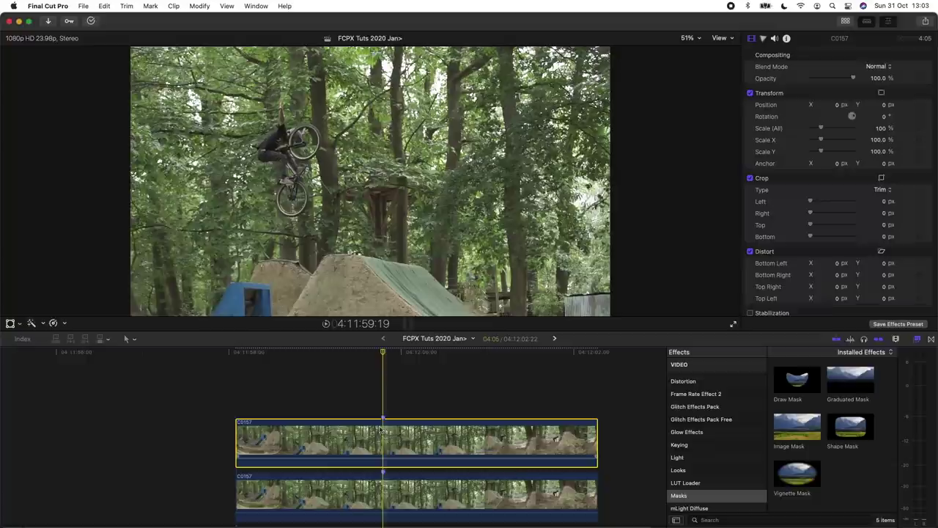
pyautogui.hotkey('shift', 'h')
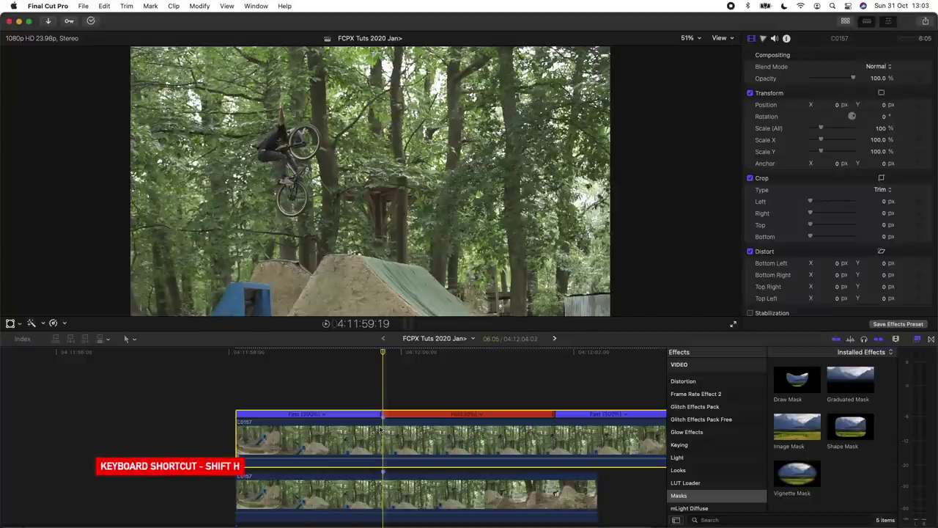
pyautogui.press('space')
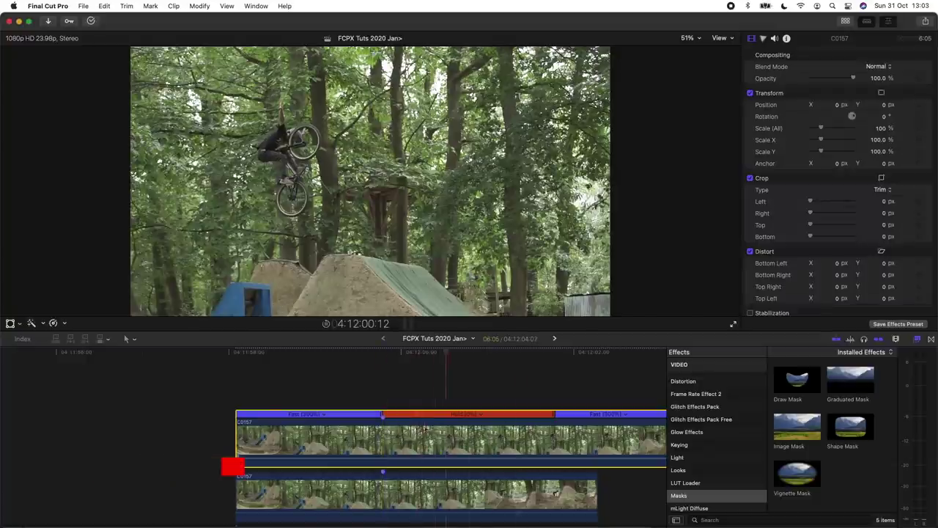
pyautogui.press('space')
# Slide the frozen copy into place and extend its Hold (0%) to the original's end.
pyautogui.click(419, 432)
pyautogui.moveTo(418, 432); pyautogui.dragTo(260, 433)
pyautogui.moveTo(330, 431); pyautogui.dragTo(329, 431)
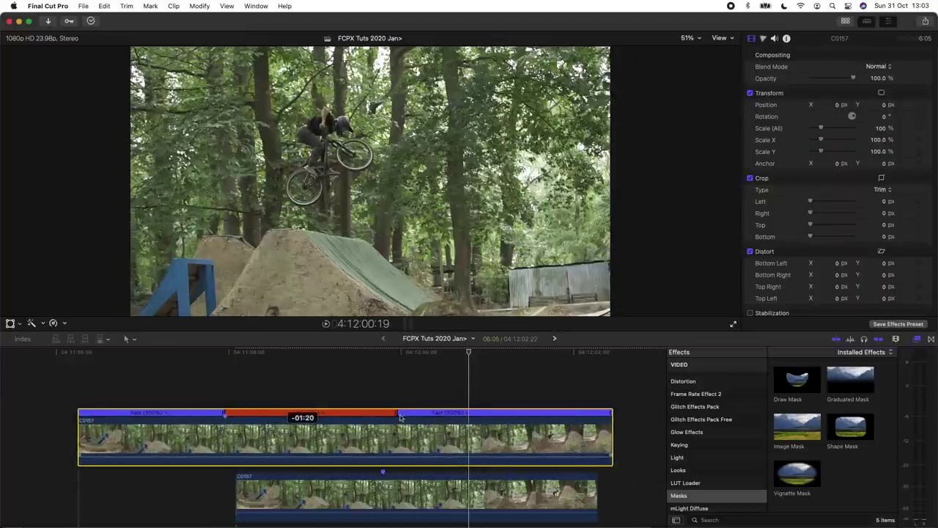
pyautogui.moveTo(397, 413); pyautogui.dragTo(586, 415)
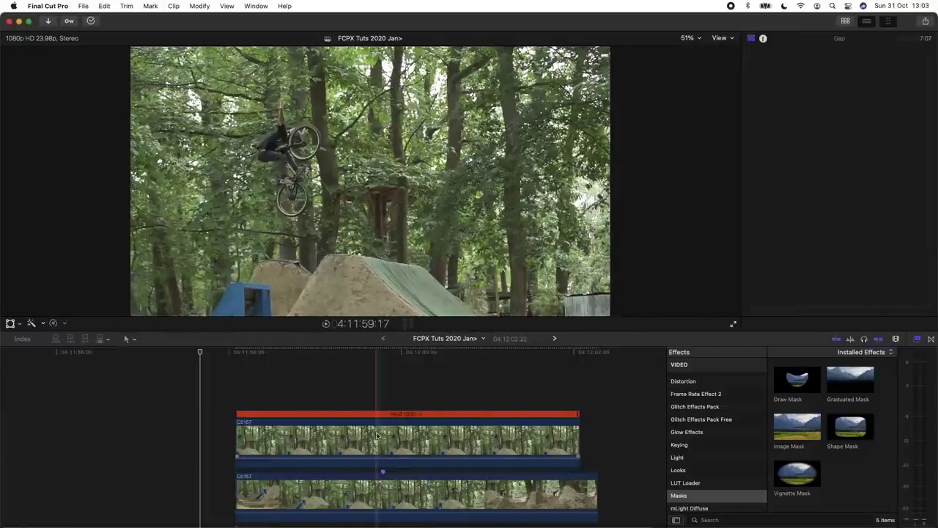
pyautogui.moveTo(580, 415); pyautogui.dragTo(597, 414)
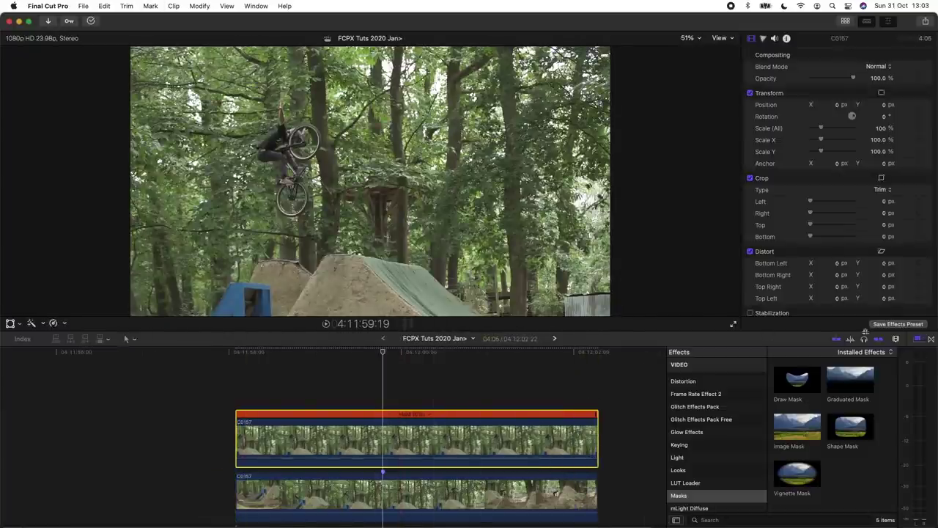
# Apply Draw Mask to the frozen copy and outline the rider and bike at 200% zoom.
pyautogui.click(694, 497)
pyautogui.moveTo(803, 379)
pyautogui.mouseDown()
pyautogui.moveTo(649, 359)
pyautogui.moveTo(394, 439)
pyautogui.mouseUp()
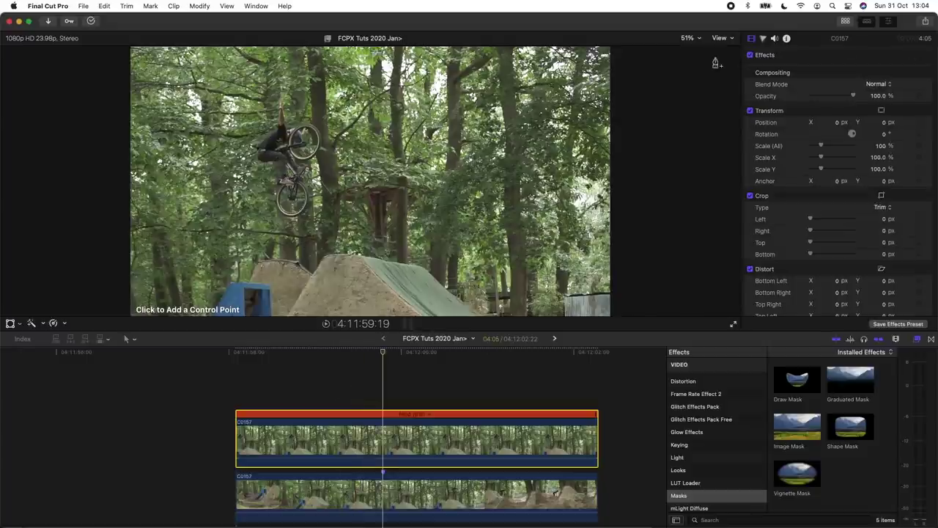
pyautogui.click(689, 37)
pyautogui.click(703, 128)
pyautogui.hscroll(-10, 720, 177)
pyautogui.scroll(2, 720, 177)
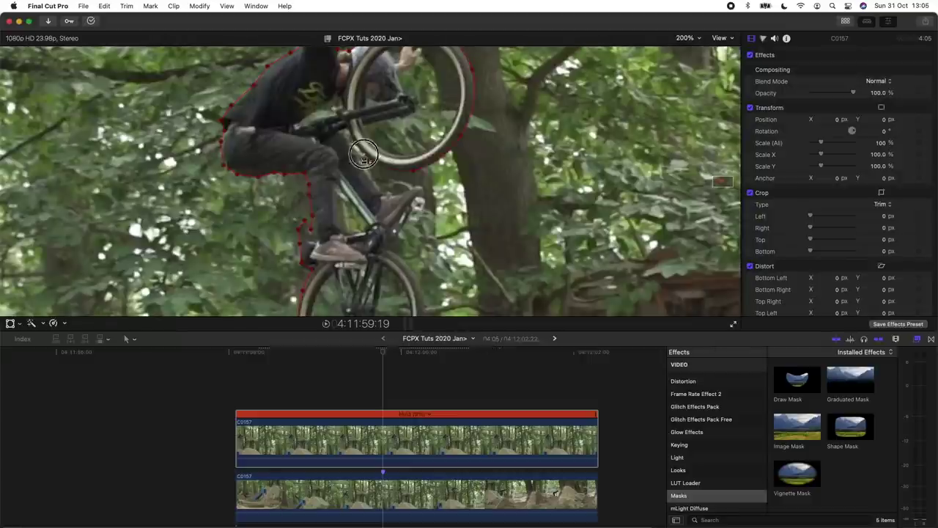
pyautogui.scroll(5, 364, 154)
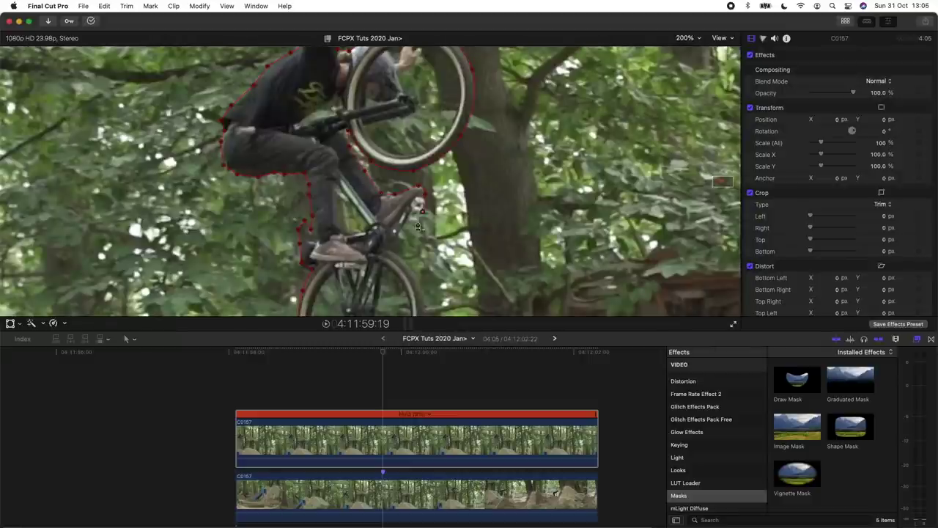
pyautogui.hotkey('shift', 'z')
pyautogui.click(298, 410)
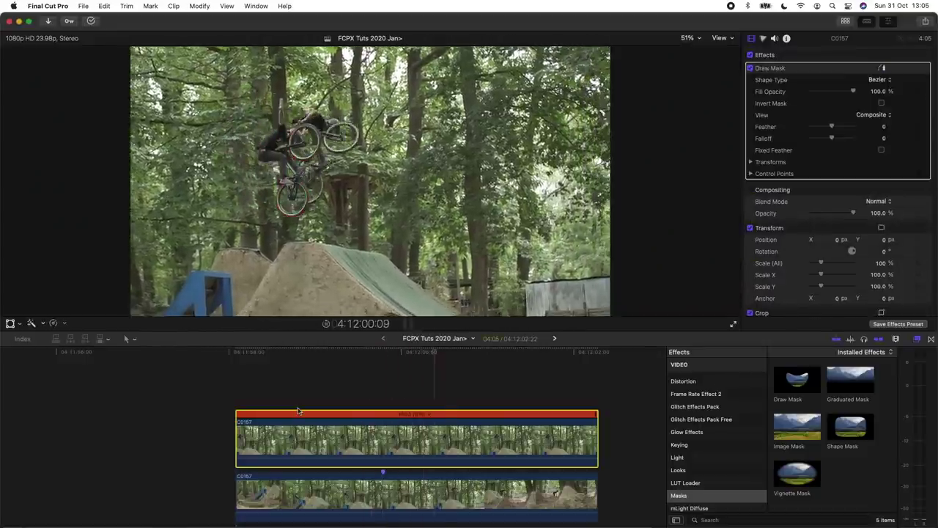
# Set the upper clip's transform to follow an Object Track and drag the mask onto the rider (X 306.2, Y 194.1 px).
pyautogui.click(384, 353)
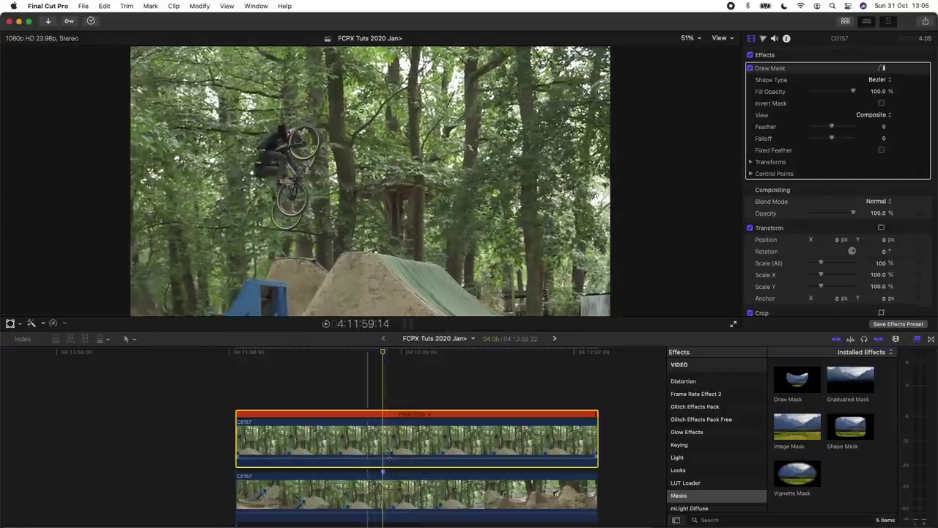
pyautogui.click(384, 433)
pyautogui.click(11, 323)
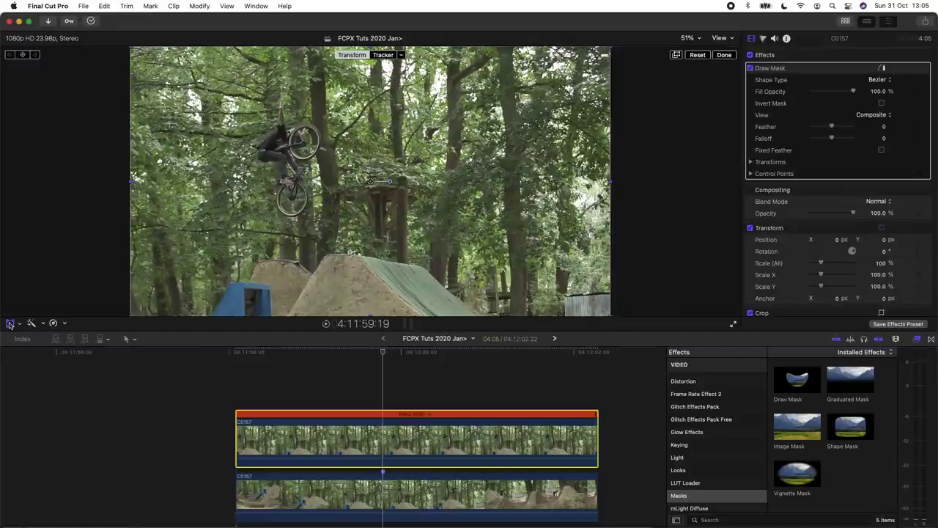
pyautogui.click(402, 55)
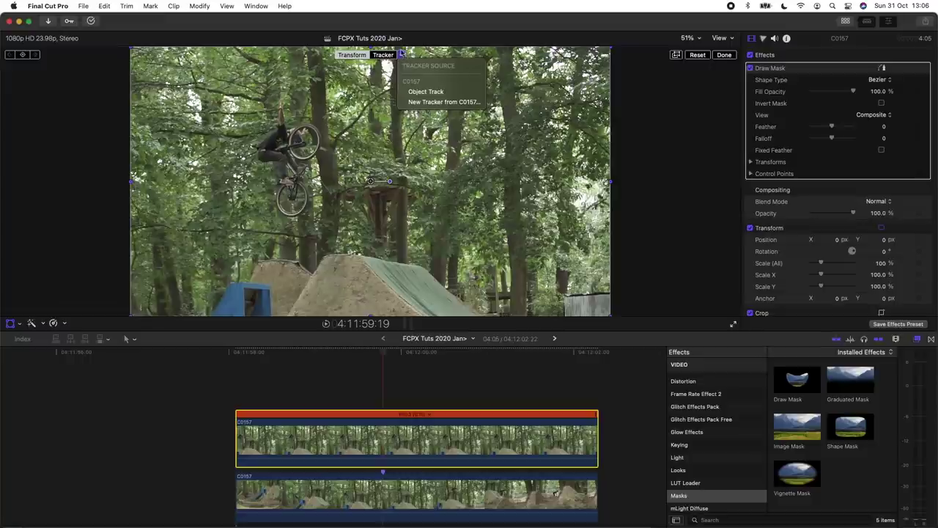
pyautogui.click(438, 92)
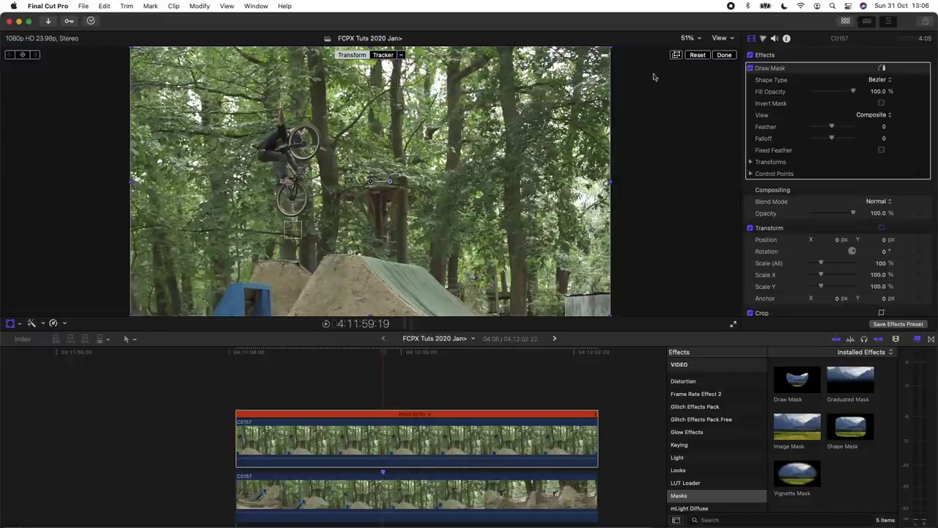
pyautogui.click(724, 55)
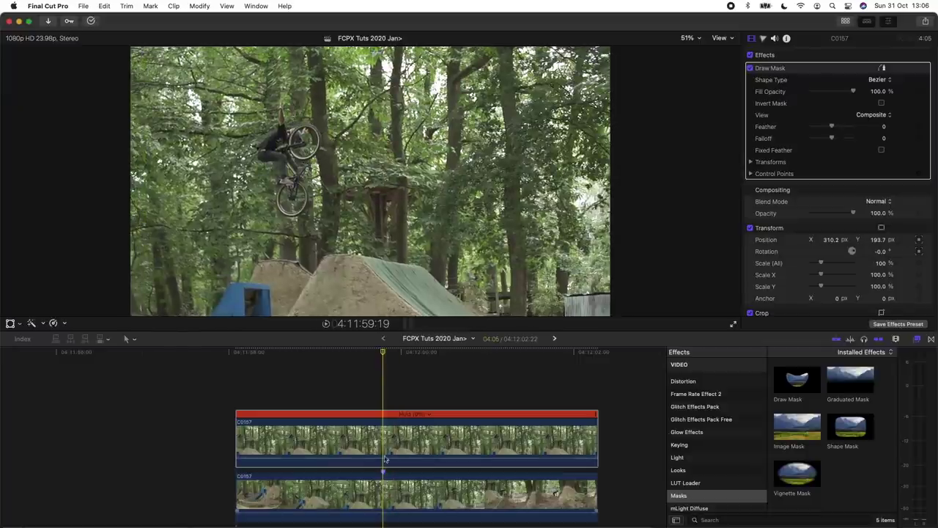
pyautogui.click(9, 323)
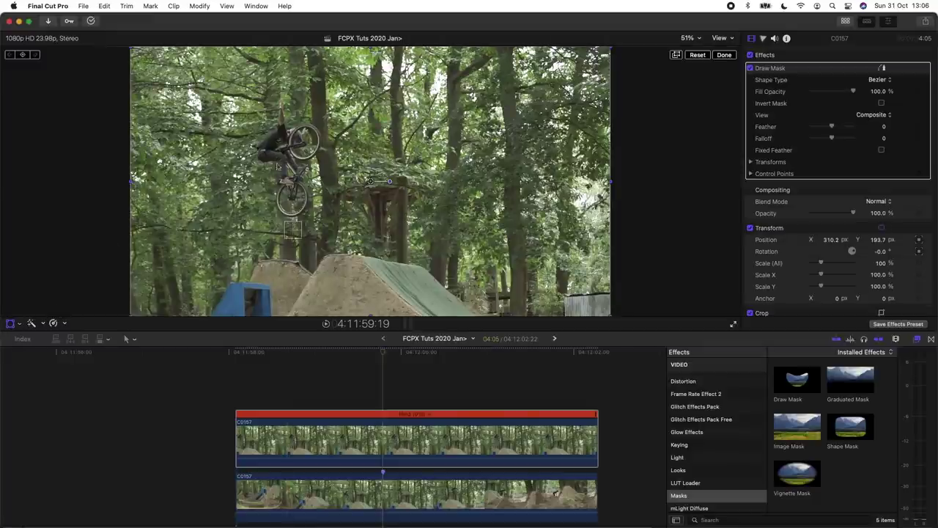
pyautogui.moveTo(460, 200); pyautogui.dragTo(442, 202)
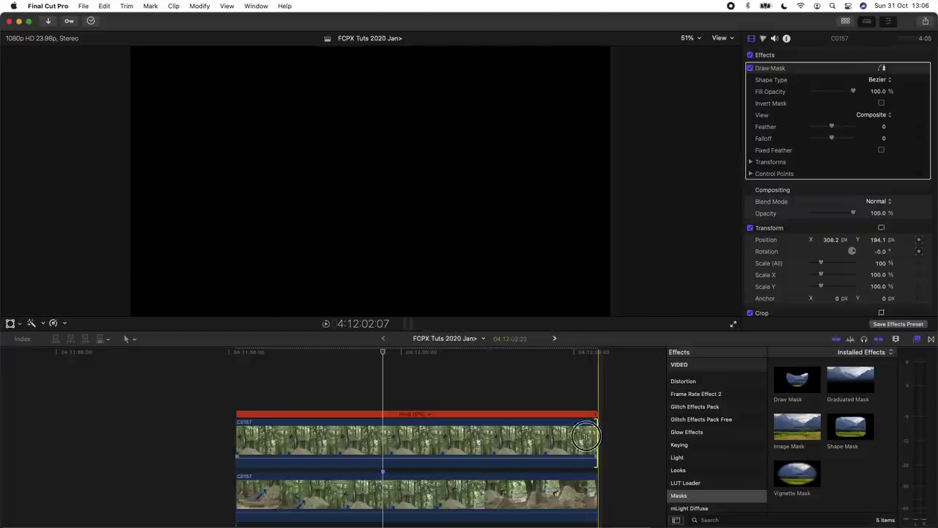
# Trim the upper clip's end back to cover the jump's start, undo a trial slide, and play it.
pyautogui.moveTo(597, 440); pyautogui.dragTo(381, 437)
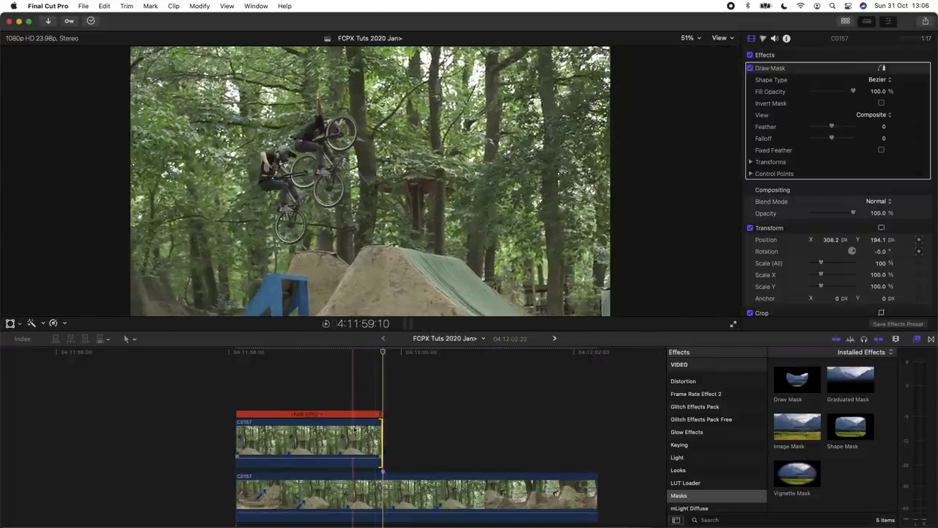
pyautogui.click(352, 436)
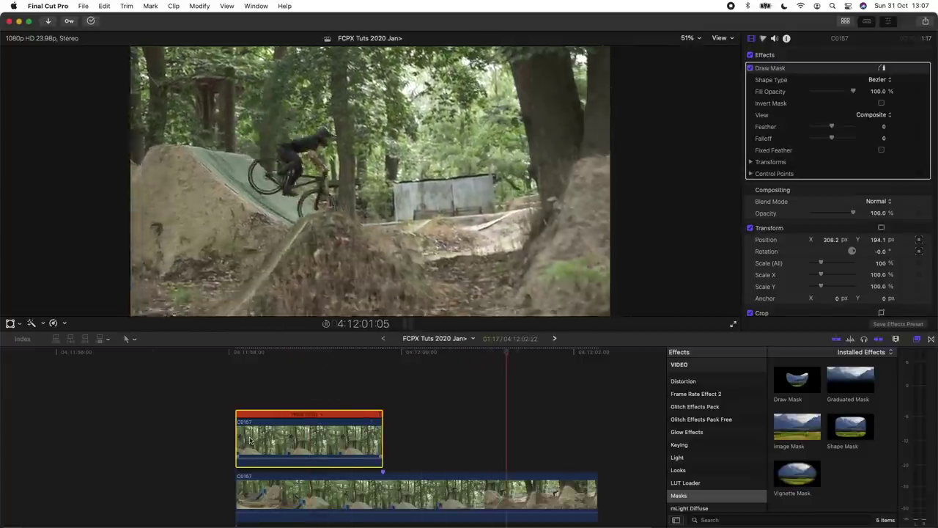
pyautogui.moveTo(370, 437); pyautogui.dragTo(522, 440)
pyautogui.click(316, 435)
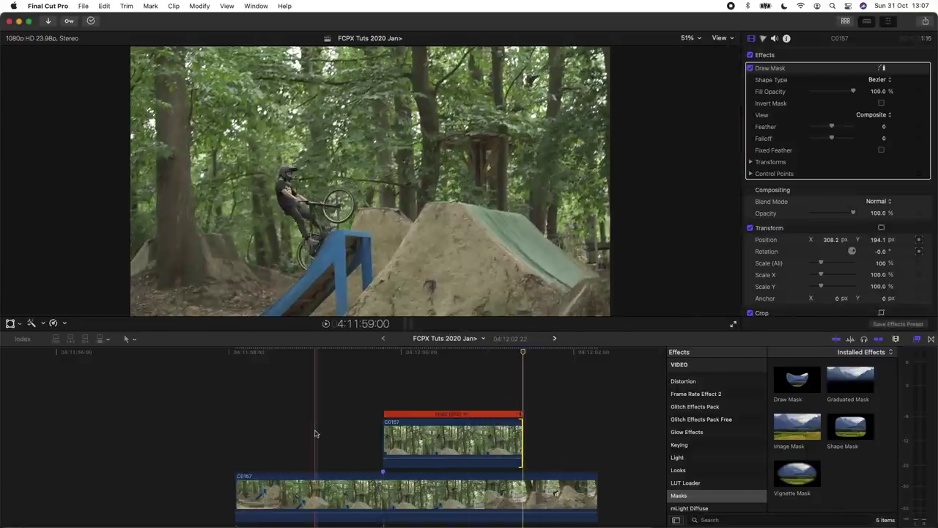
pyautogui.click(276, 439)
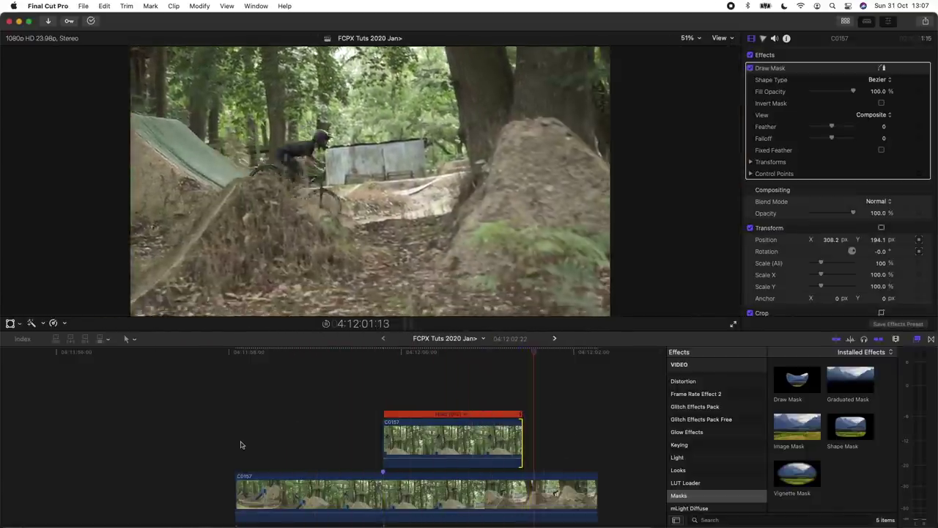
pyautogui.press('super+z')
pyautogui.press('super+z')
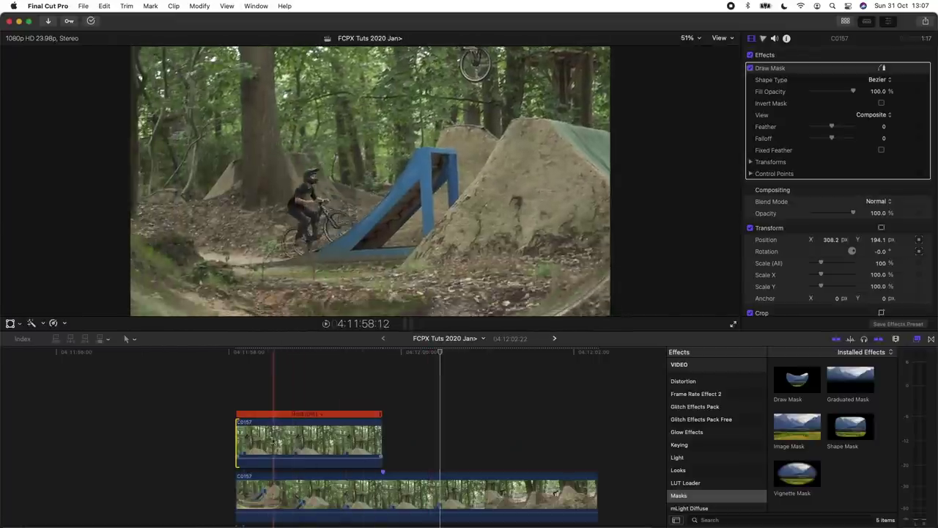
pyautogui.press('space')
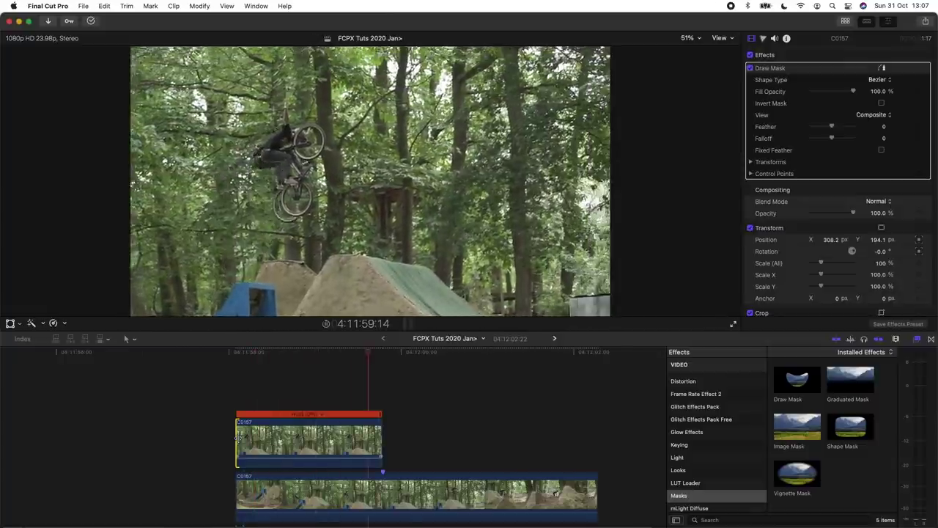
# Zoom the viewer to 100% and add a second Draw Mask to the upper clip.
pyautogui.press('super+equal')
pyautogui.click(377, 354)
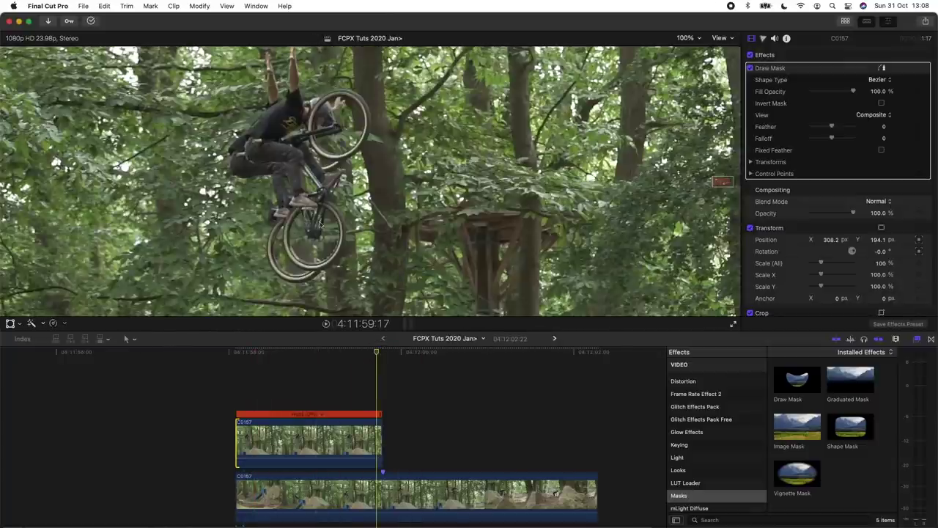
pyautogui.click(367, 436)
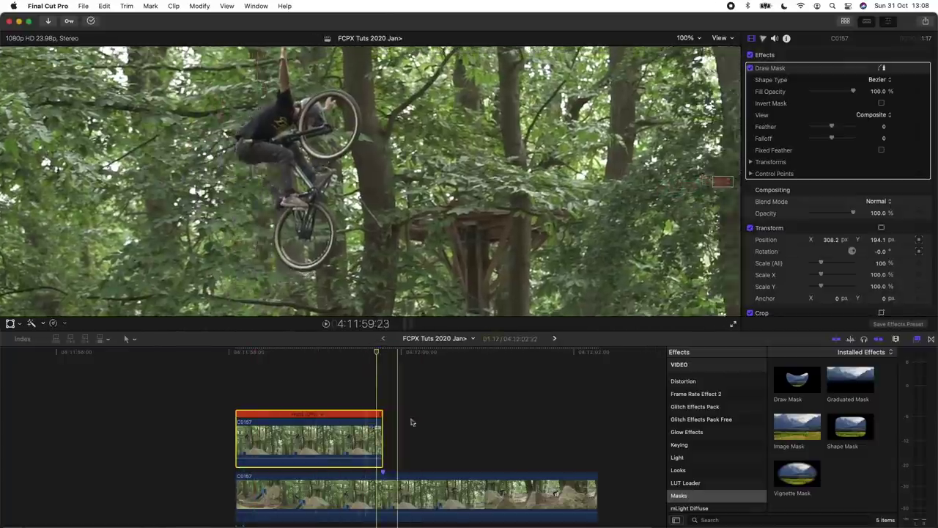
pyautogui.moveTo(801, 383); pyautogui.dragTo(335, 433)
# Outline the rider's lower wheel with a closed mask shape and invert that mask.
pyautogui.click(290, 231)
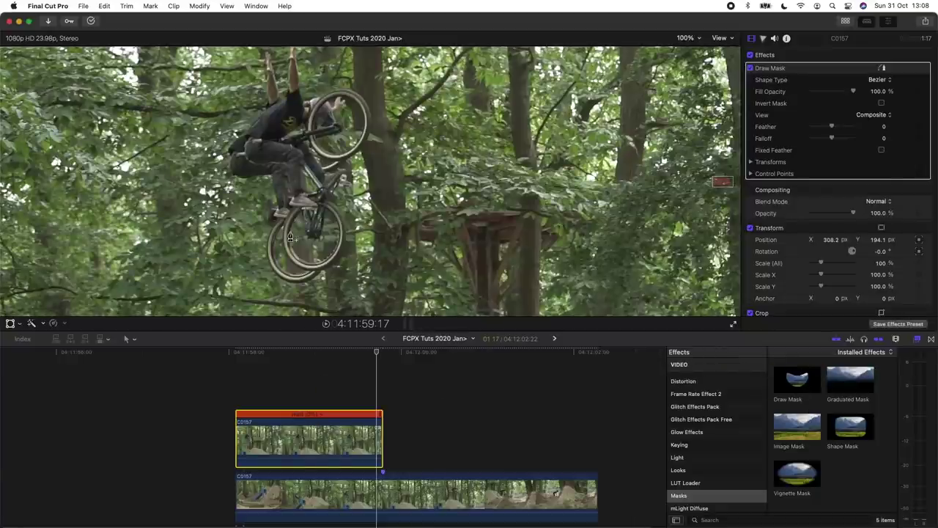
pyautogui.click(302, 260)
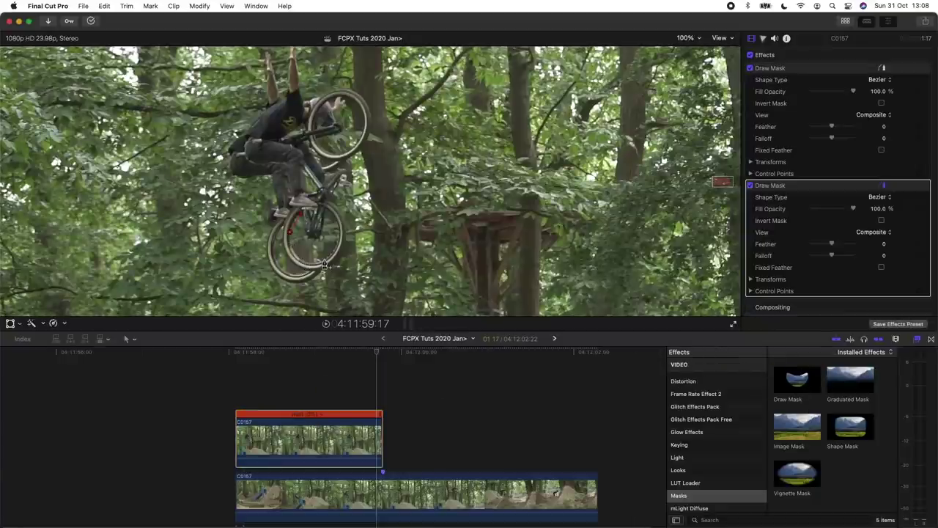
pyautogui.click(333, 254)
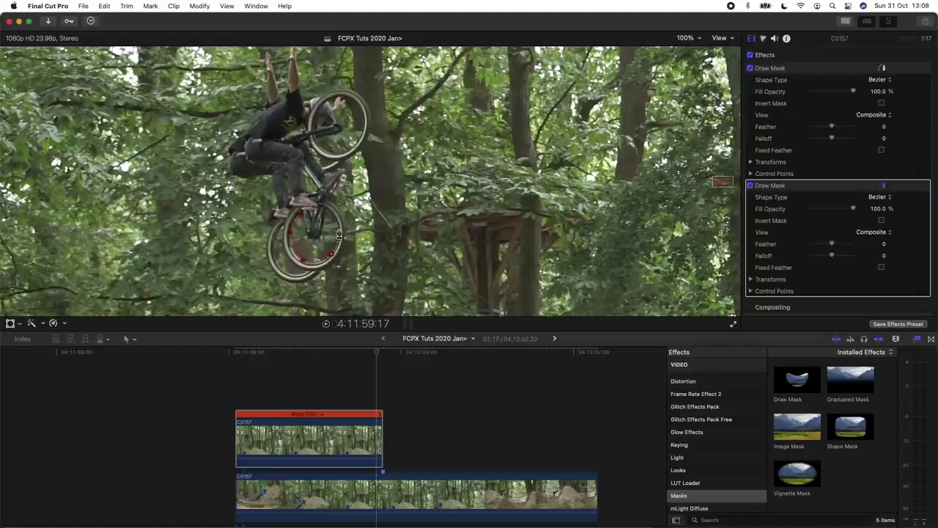
pyautogui.click(328, 217)
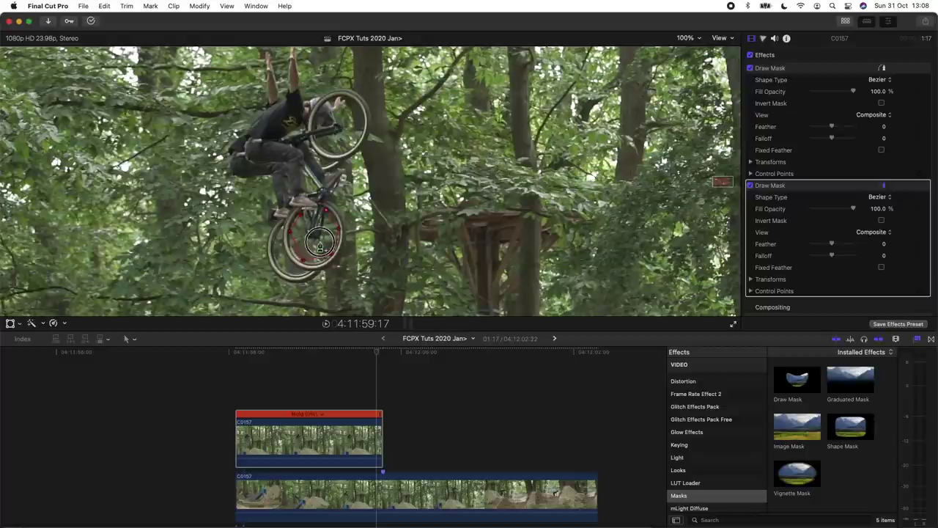
pyautogui.click(289, 238)
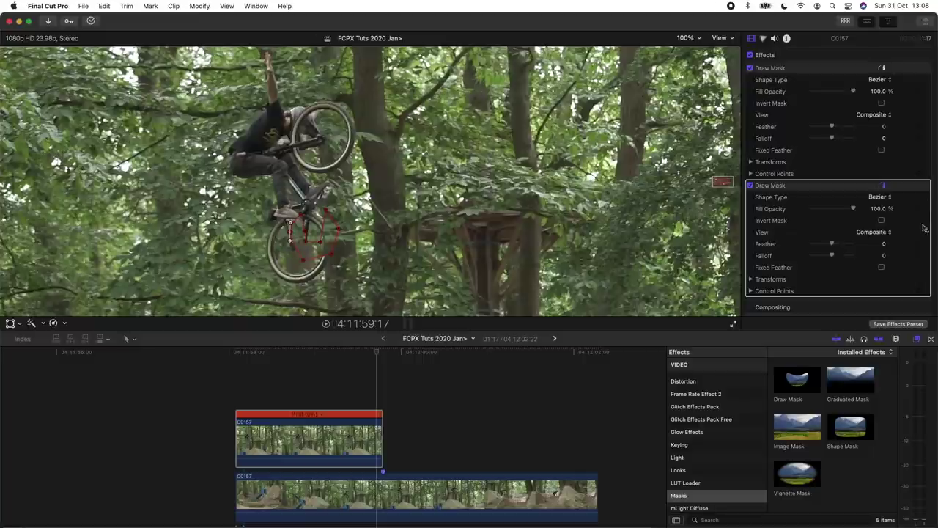
pyautogui.click(881, 220)
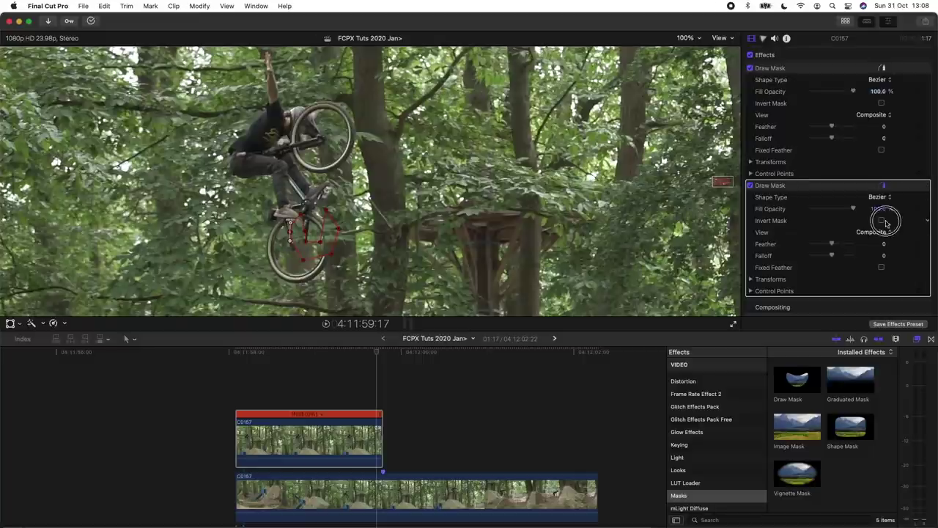
# Scrub nearby frames to check the inverted wheel mask, then fit the frame in the viewer.
pyautogui.click(371, 354)
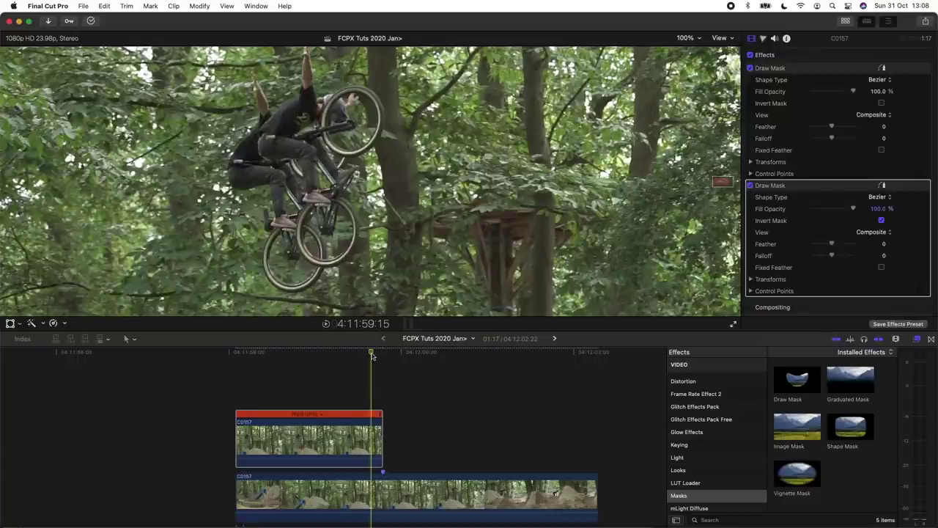
pyautogui.moveTo(371, 353); pyautogui.dragTo(444, 353)
pyautogui.hotkey('shift', 'z')
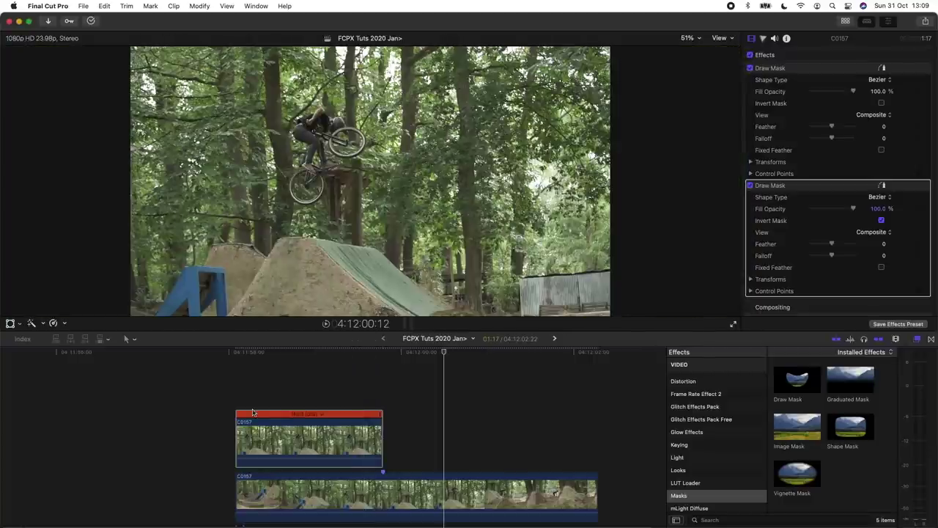